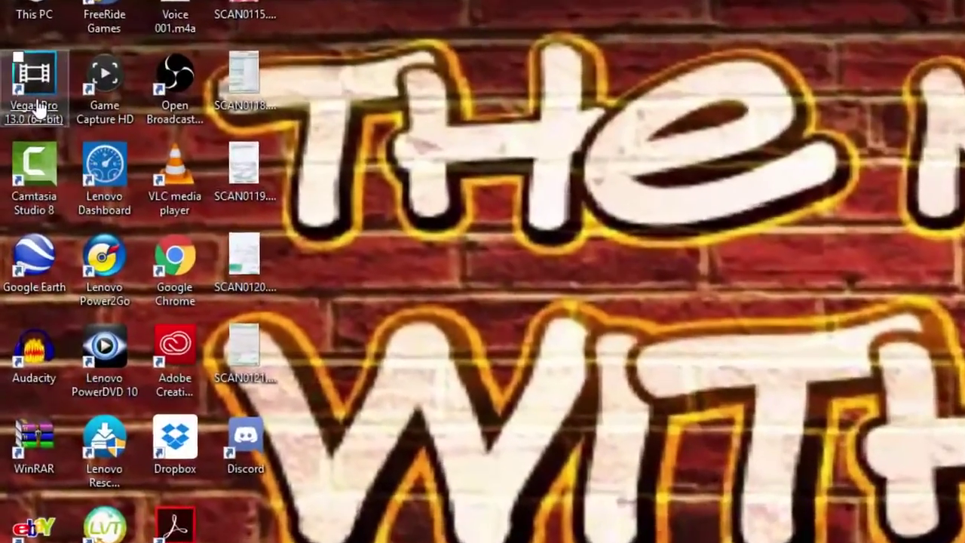
Open the compatibility settings in the properties of the Vegas Pro 13.0 desktop shortcut.
double_click(37, 105)
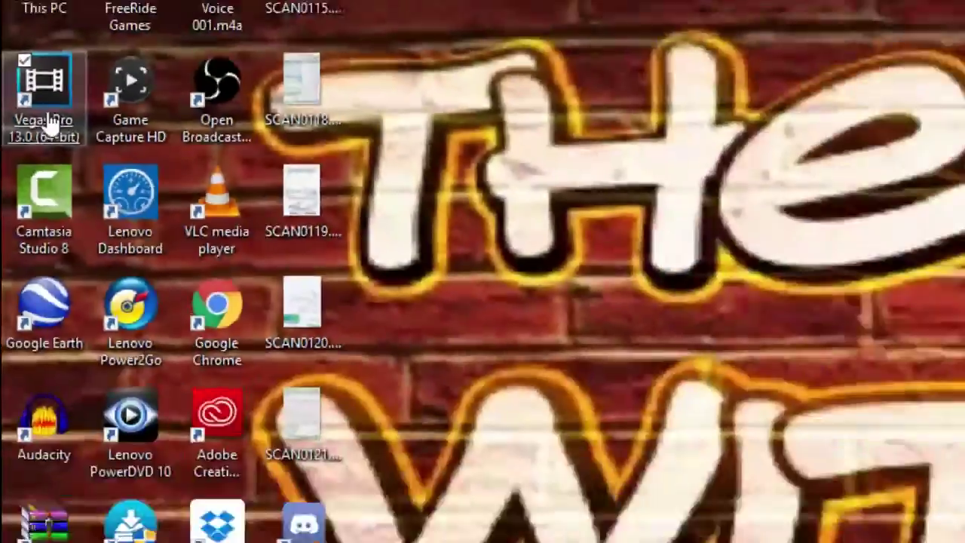
right_click(187, 294)
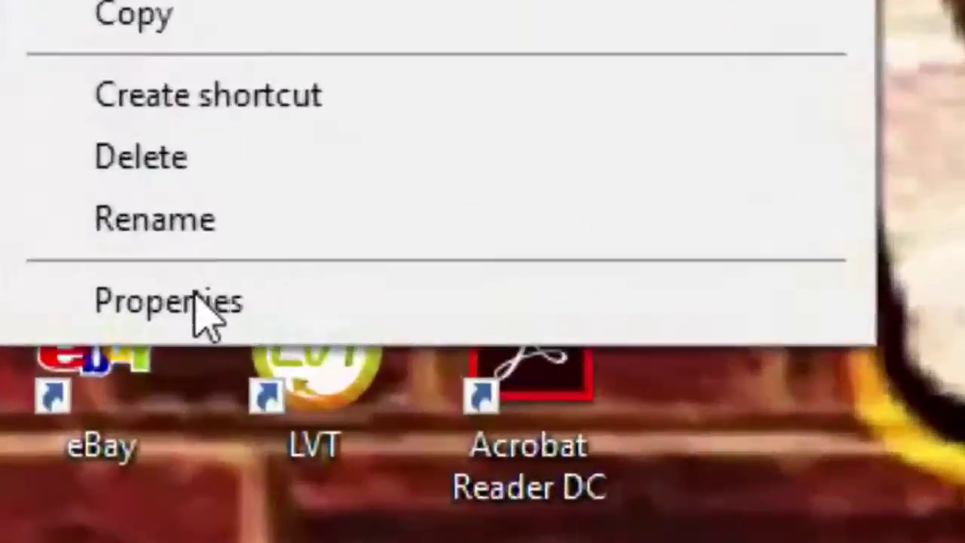
left_click(88, 306)
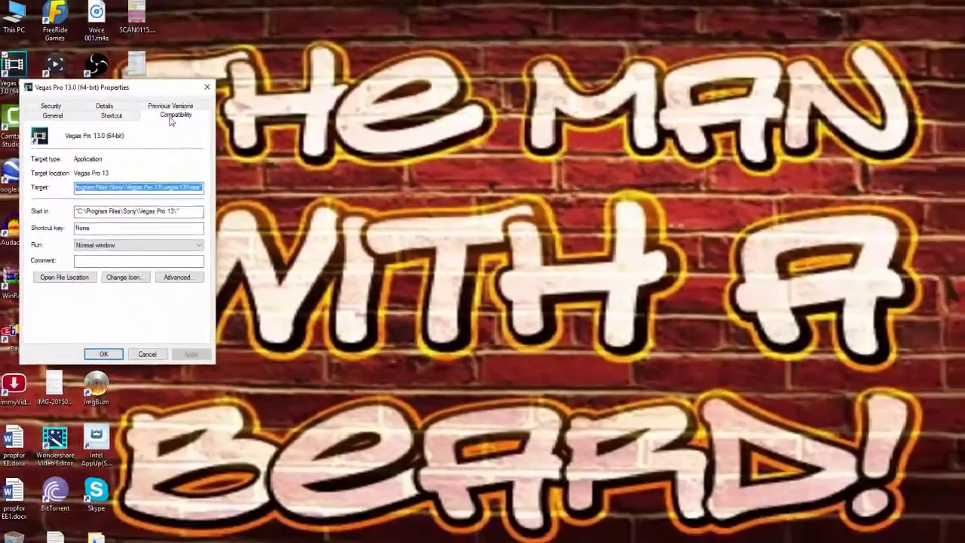
left_click(300, 183)
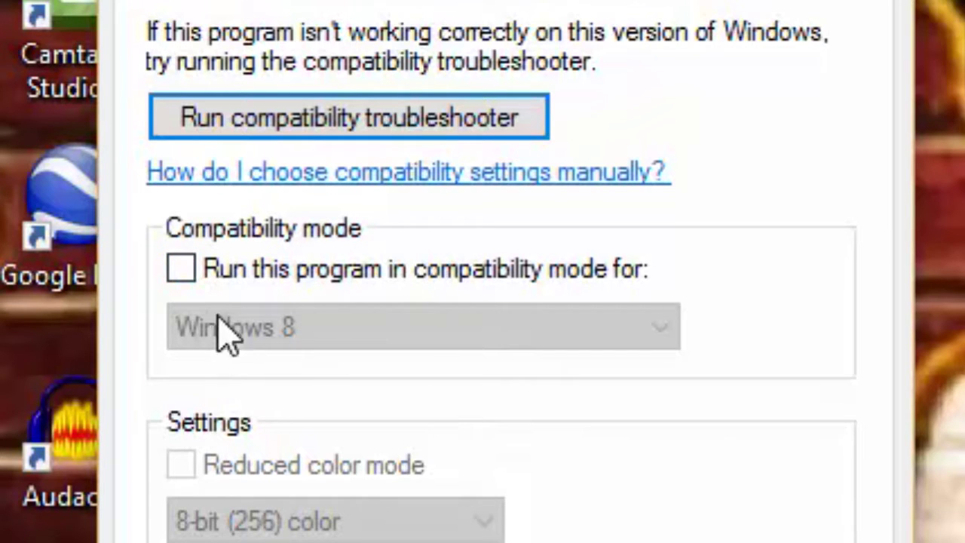
Enable compatibility mode to view the offered Windows versions, disable it again, and close the shortcut's properties.
left_click(184, 273)
left_click(664, 338)
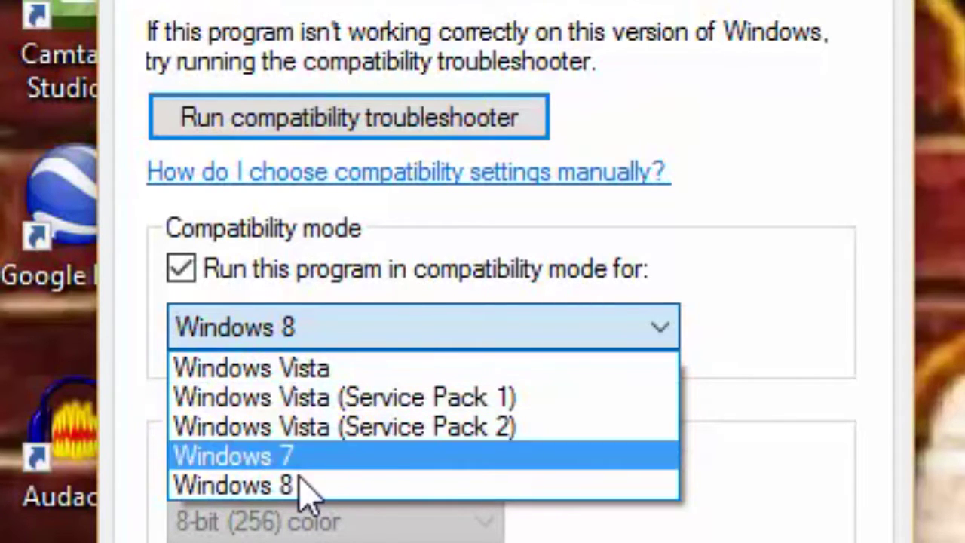
left_click(183, 270)
left_click(182, 269)
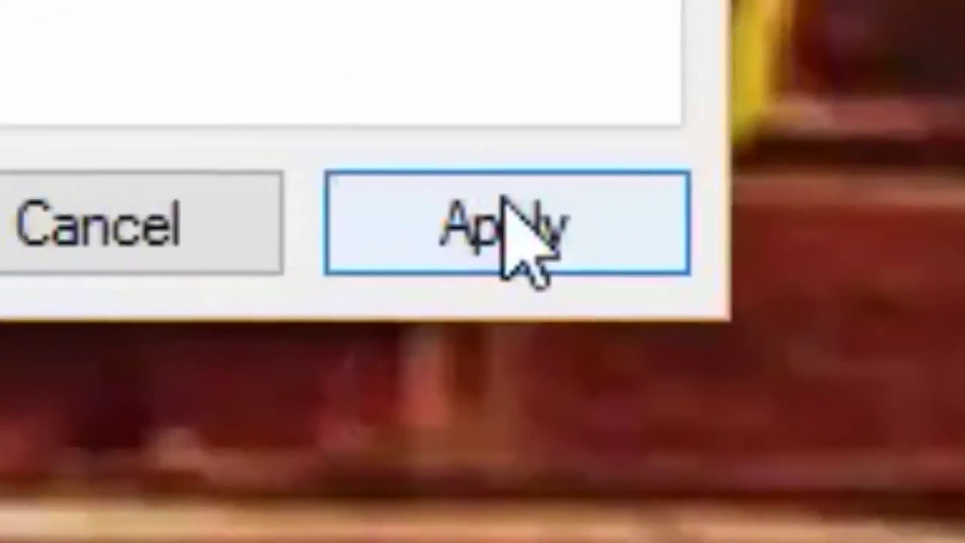
left_click(445, 230)
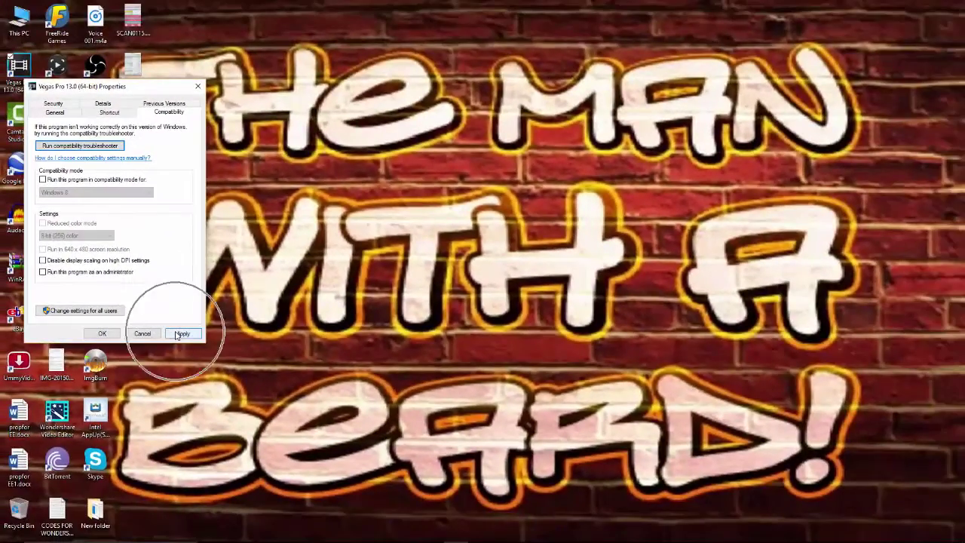
left_click(104, 334)
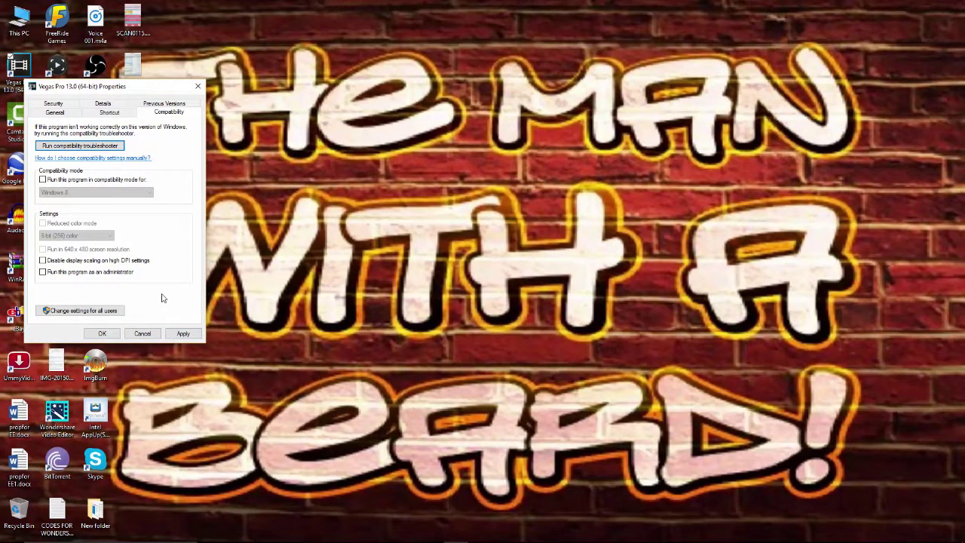
left_click(142, 334)
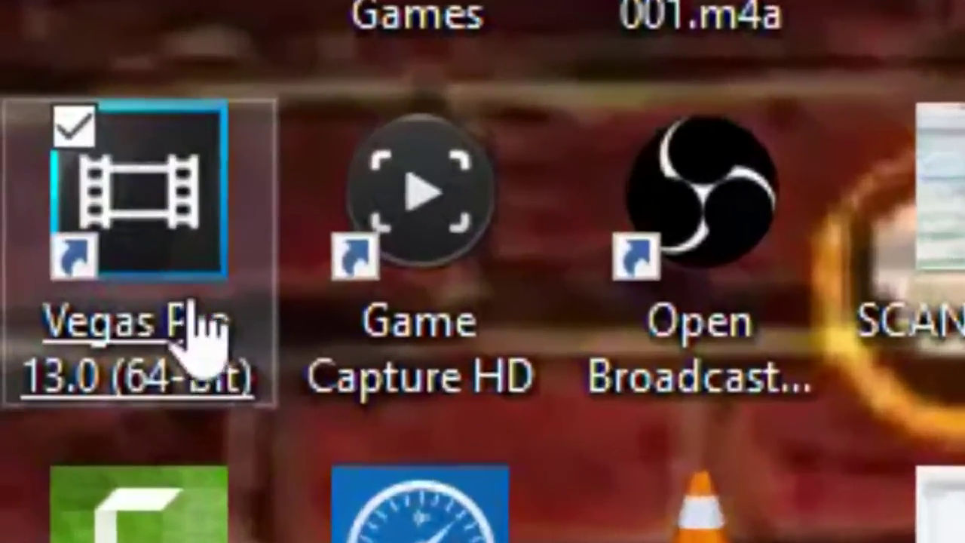
Launch Vegas Pro 13.0 and open its internal preferences.
double_click(95, 220)
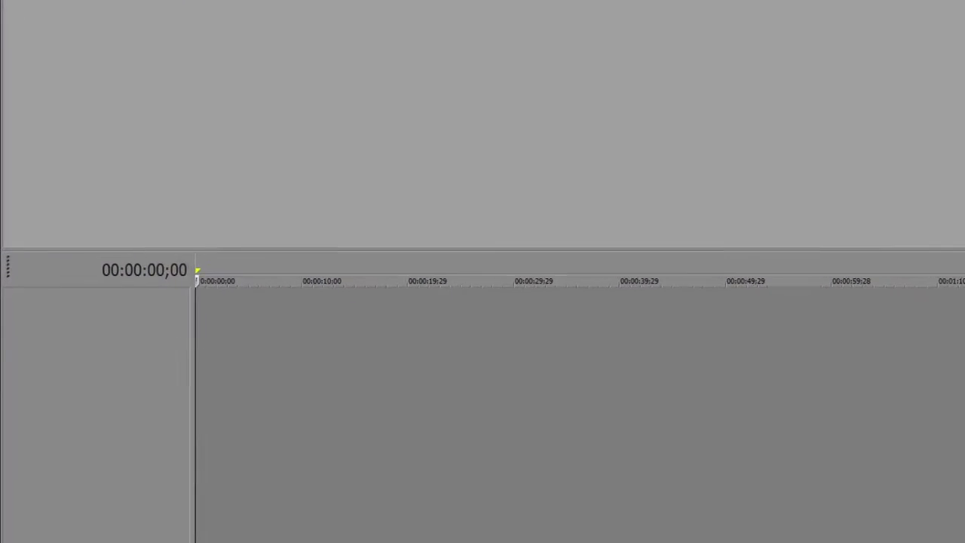
left_click(8, 0)
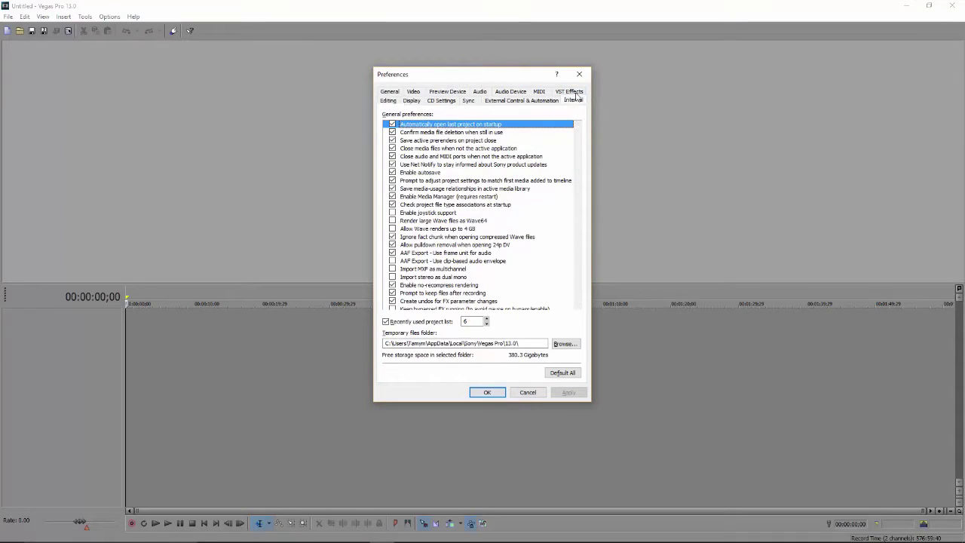
left_click(574, 99)
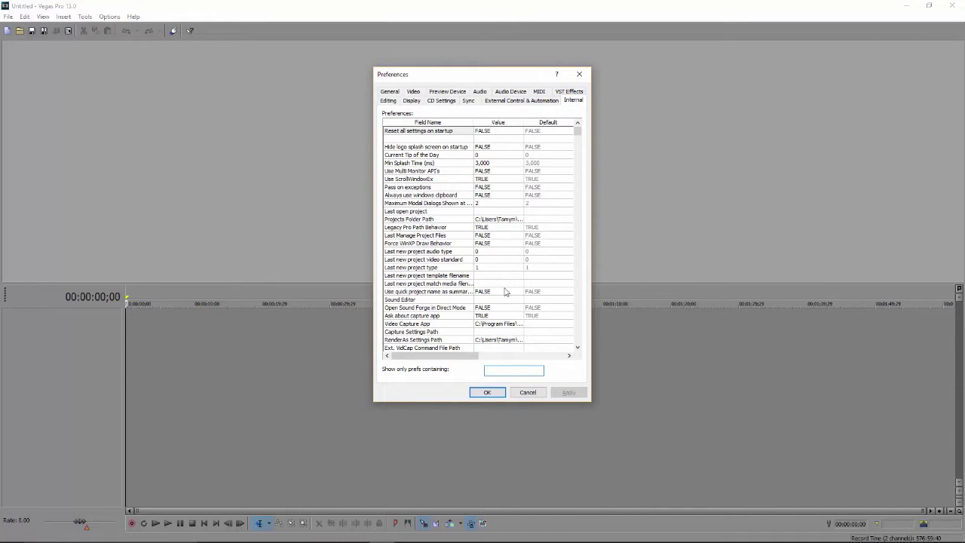
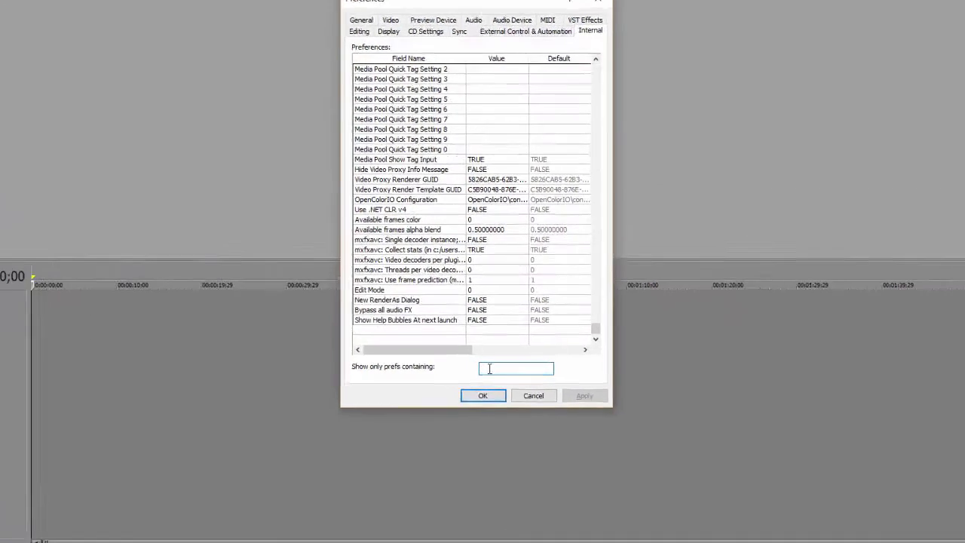
Filter the internal preferences for "enable multi".
type("e")
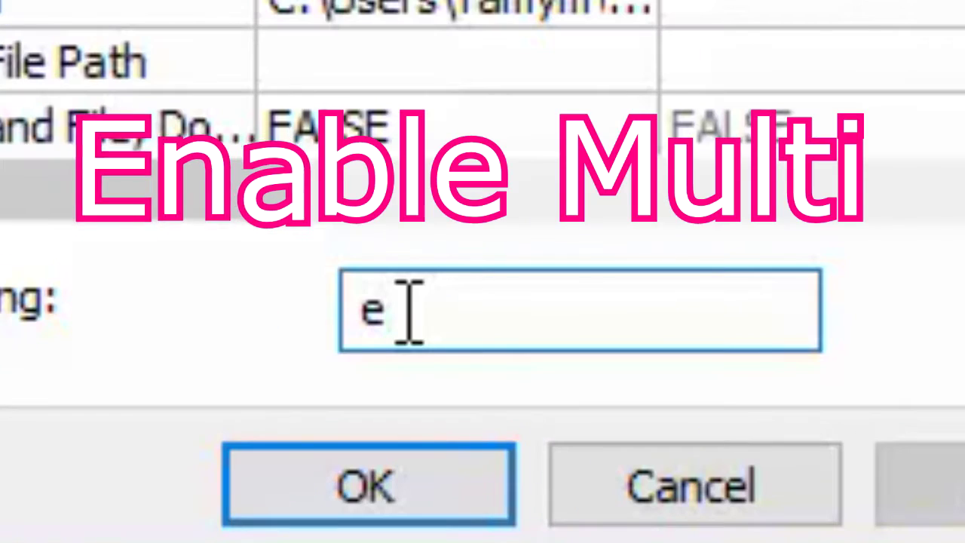
type("n")
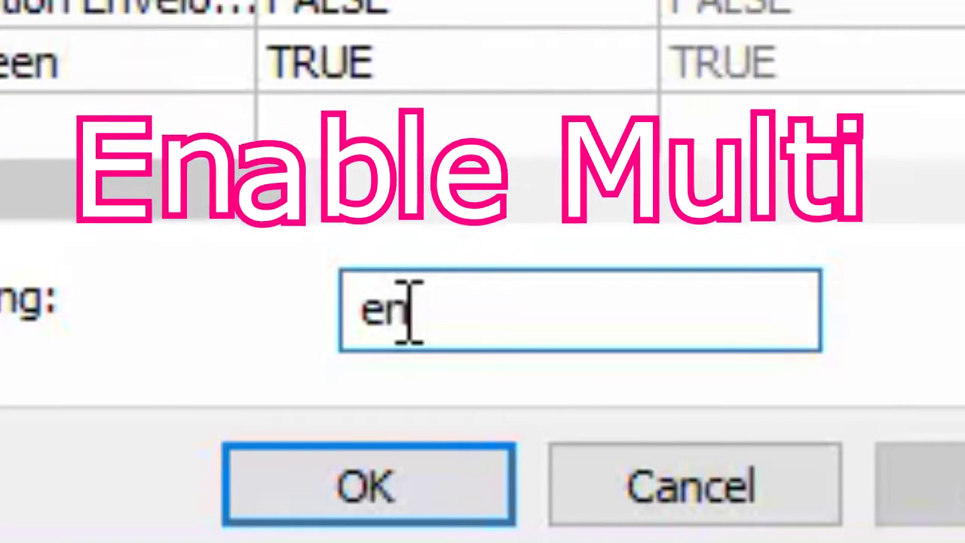
type("abl")
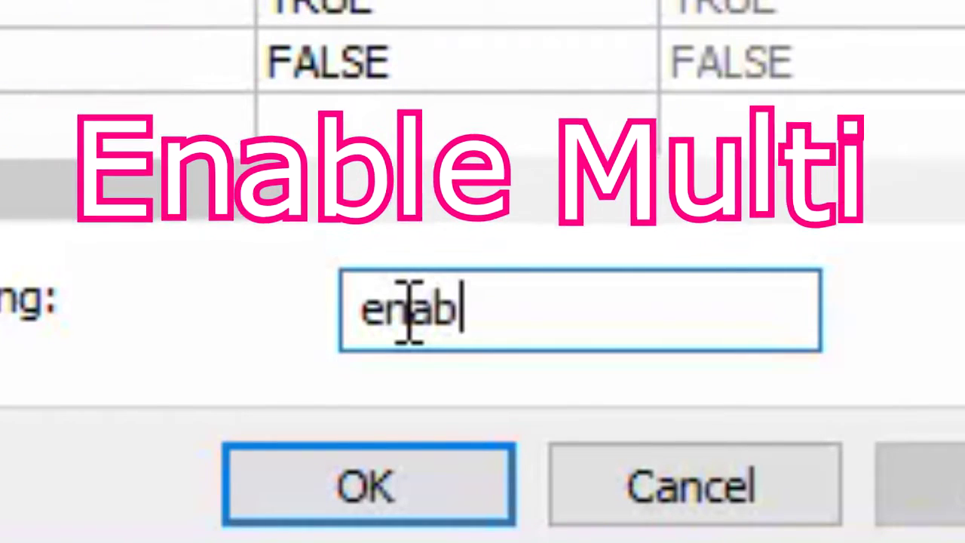
type("e ")
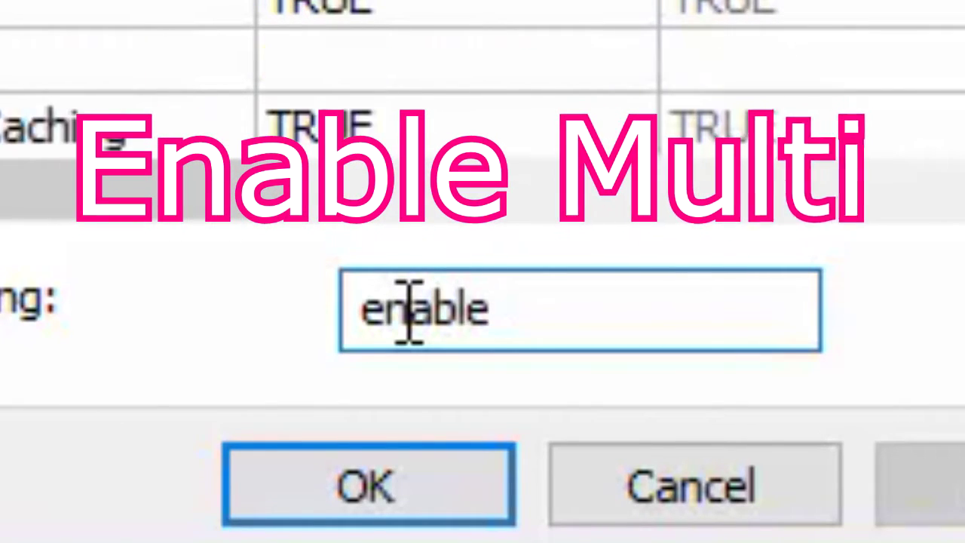
type("multi")
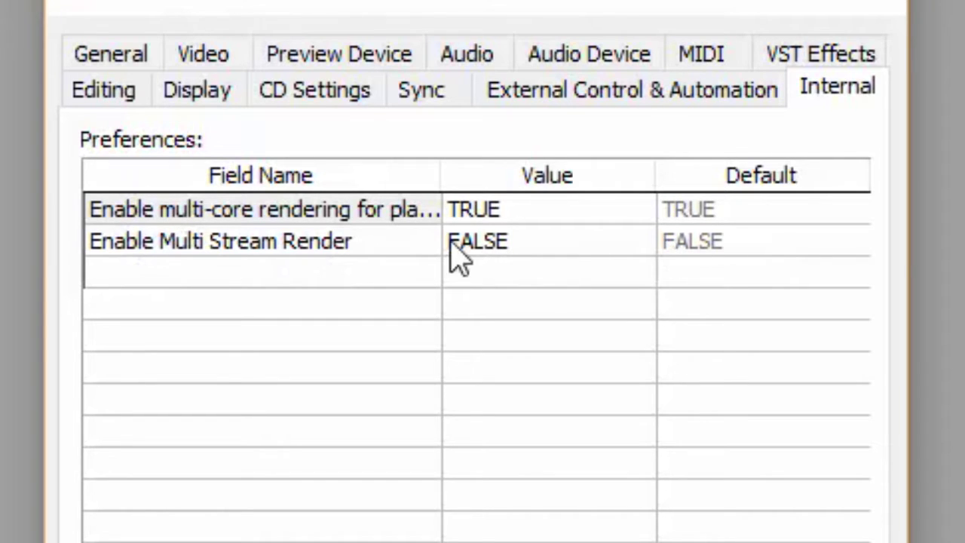
Check the value of Enable Multi Stream Render and close the preferences without changing it.
left_click(507, 242)
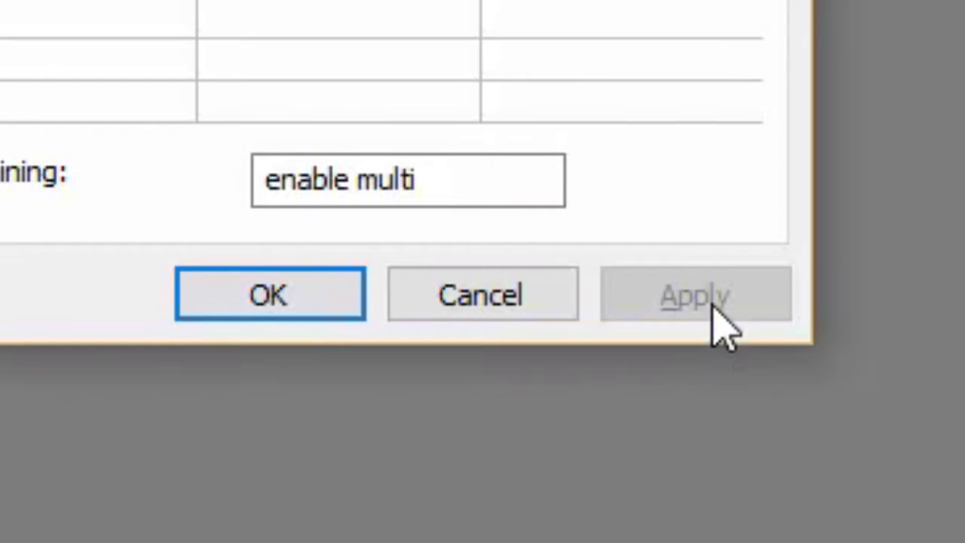
left_click(571, 395)
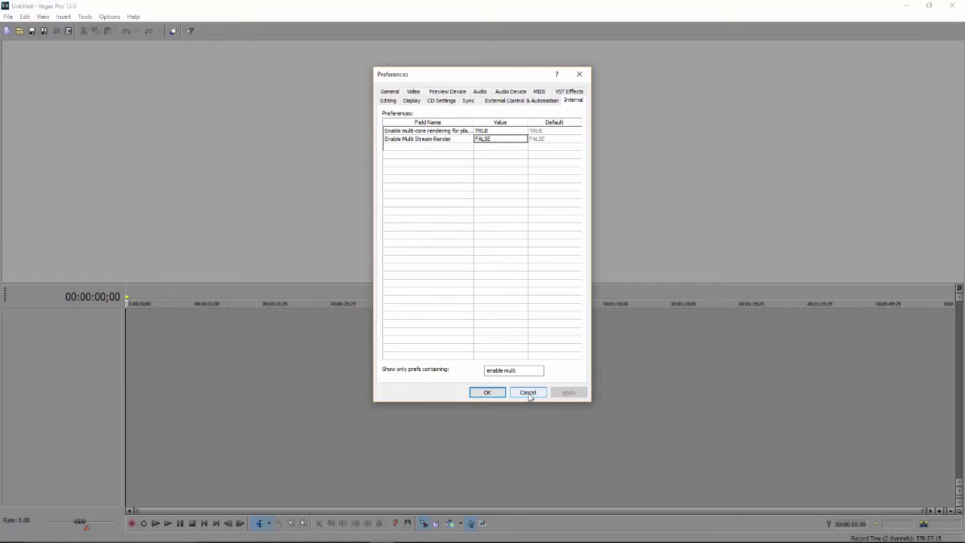
left_click(529, 394)
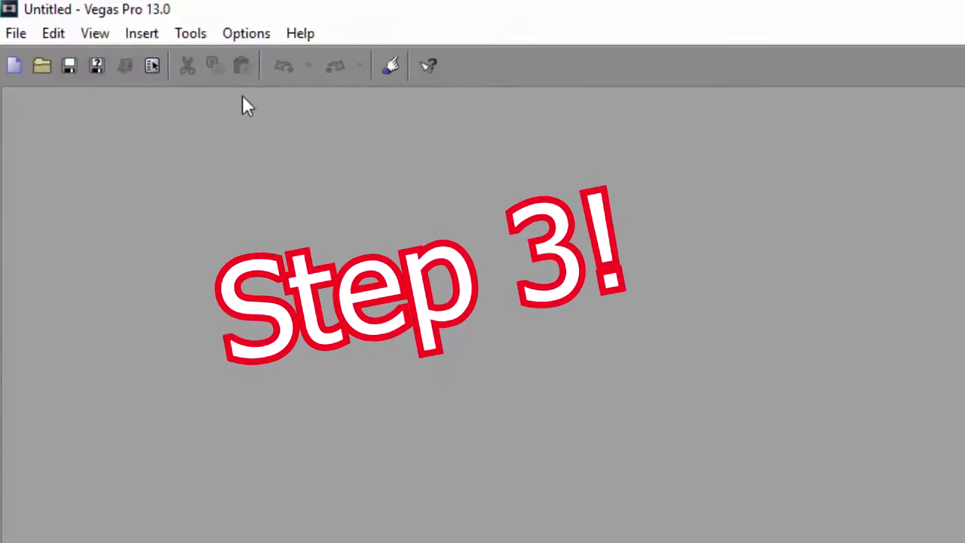
Review the GPU acceleration of video processing setting in the video preferences and close them.
left_click(231, 36)
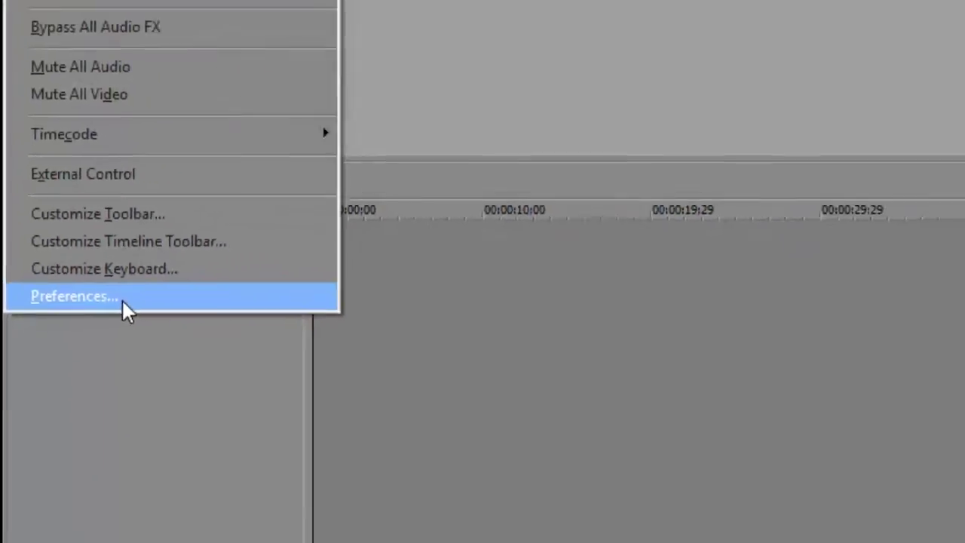
left_click(337, 187)
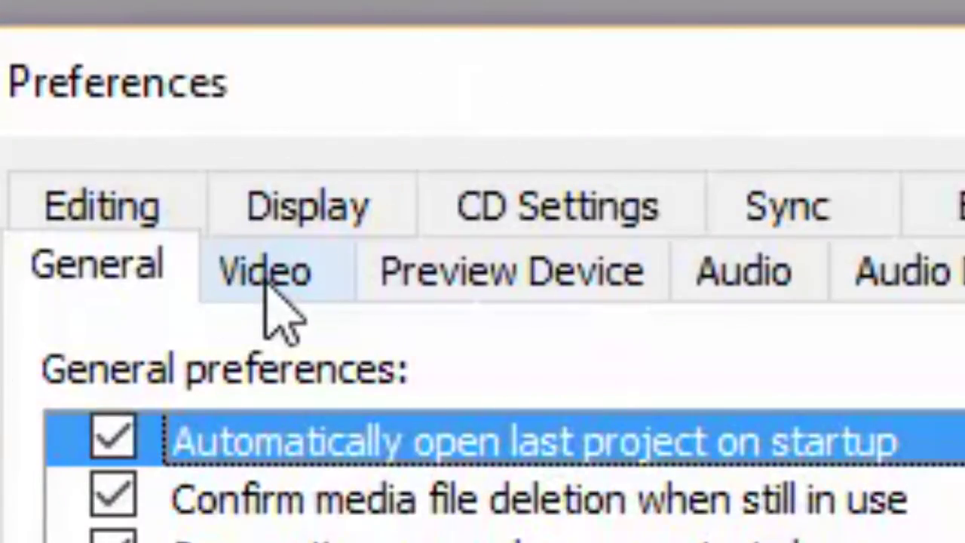
left_click(267, 285)
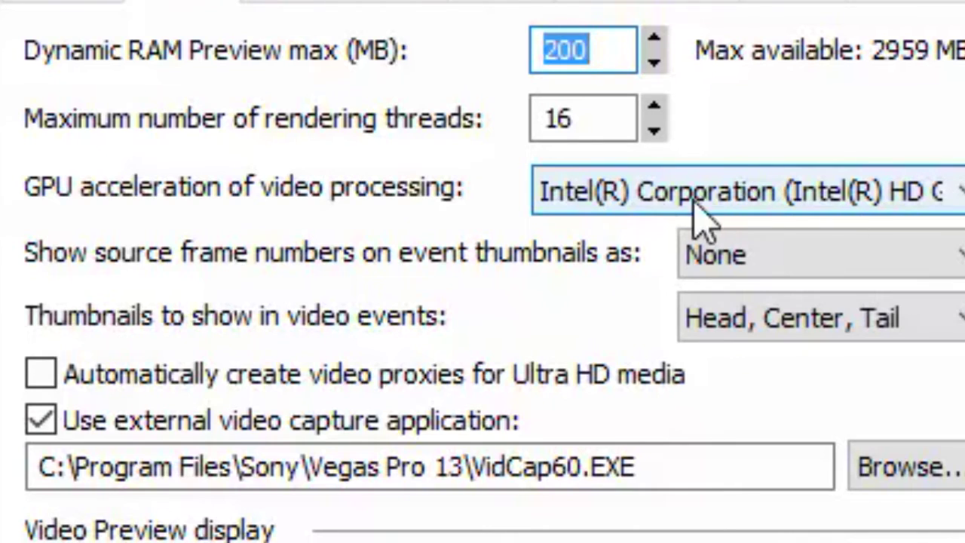
left_click(834, 195)
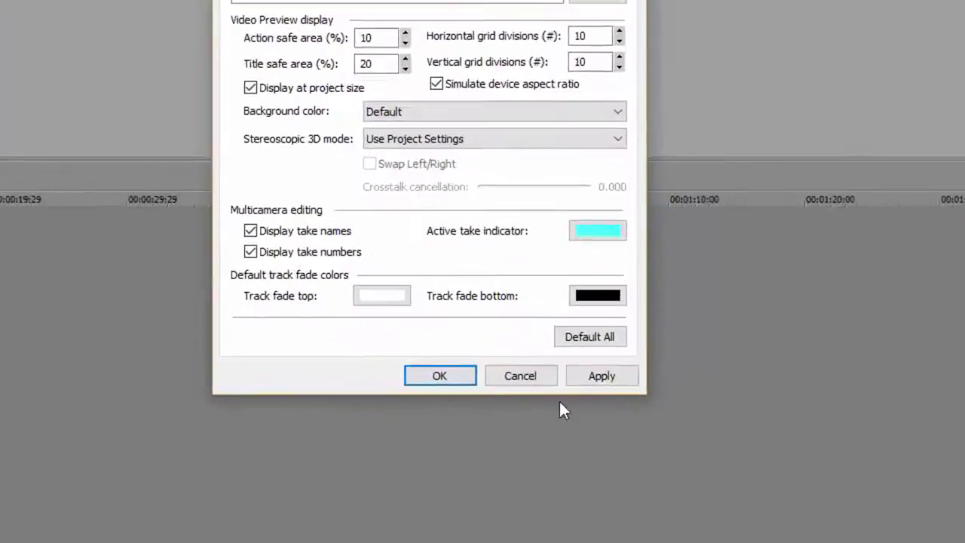
left_click(593, 380)
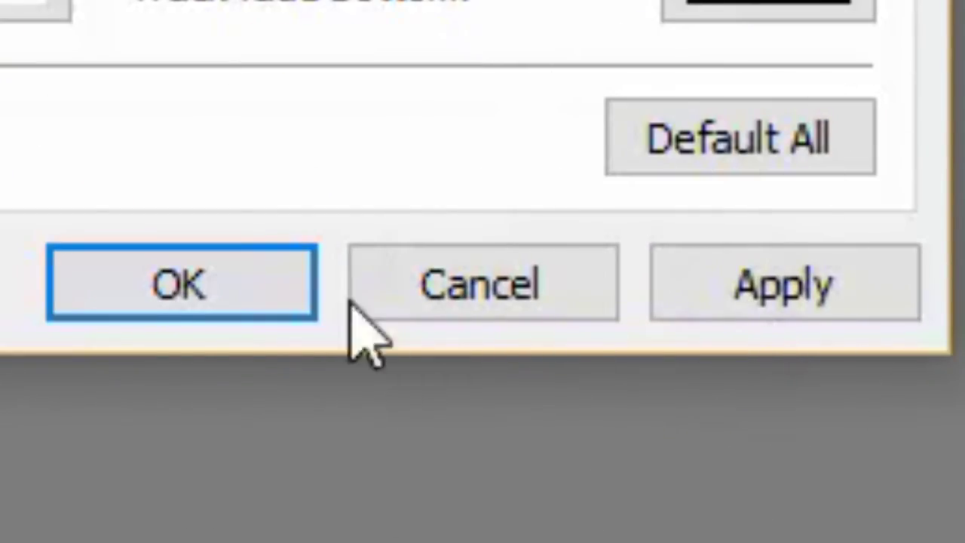
left_click(141, 302)
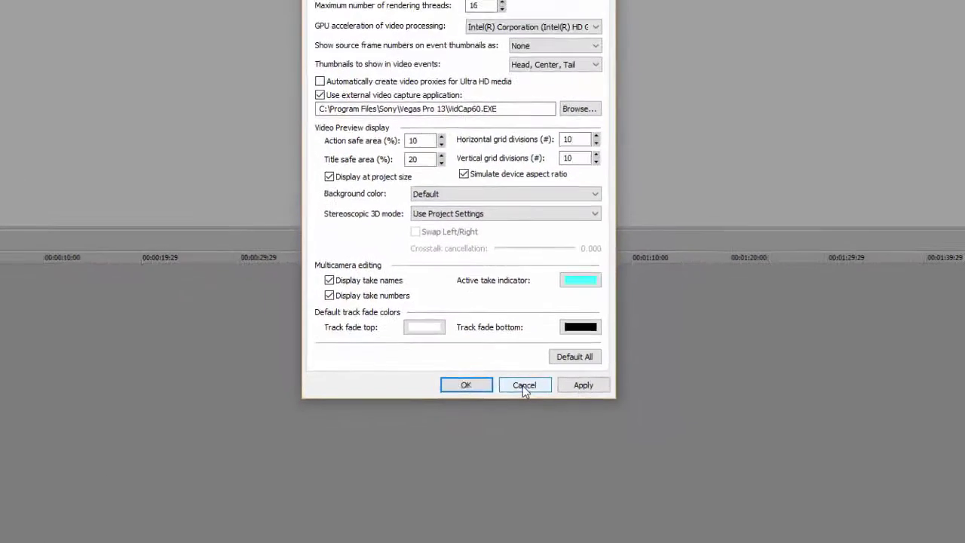
left_click(524, 386)
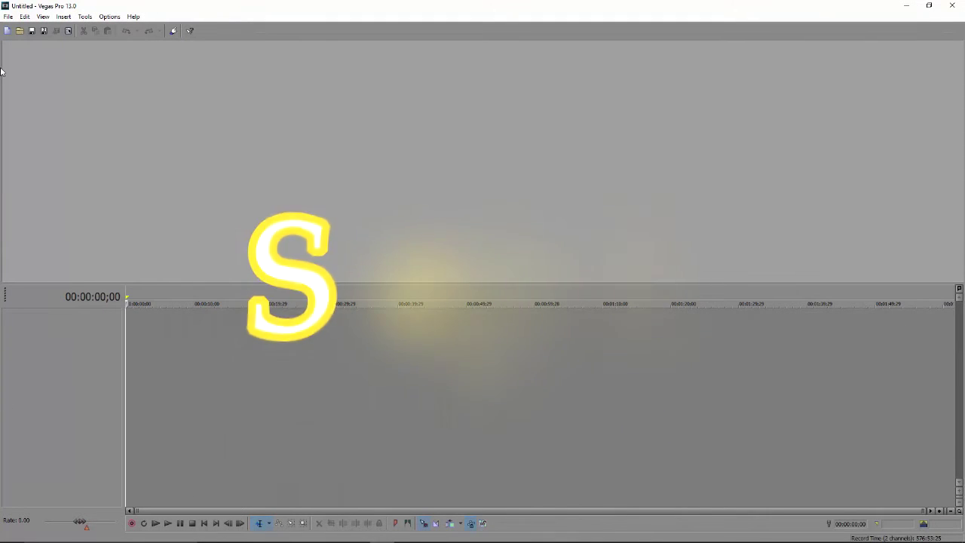
Open a video clip from the Intro Sounds folder and match the project video settings to it.
left_click(21, 31)
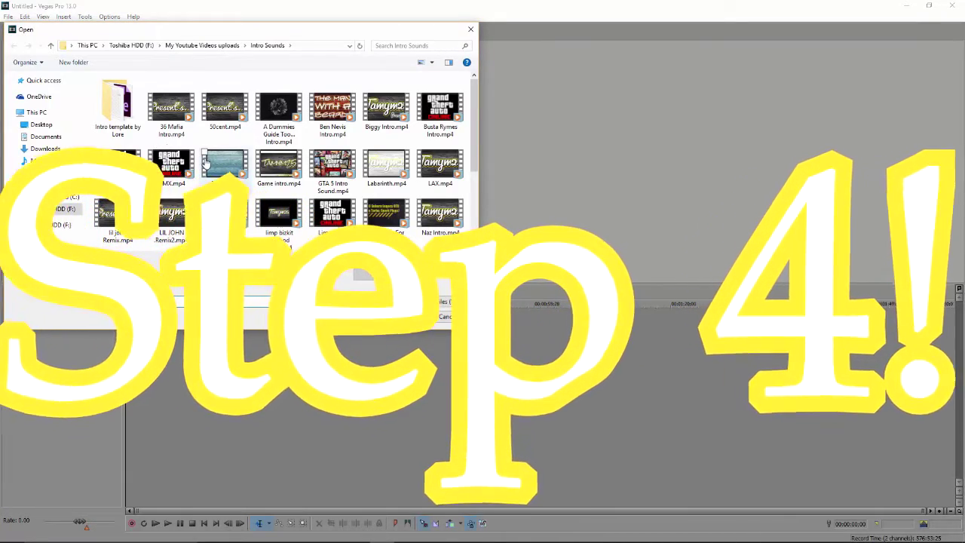
double_click(225, 184)
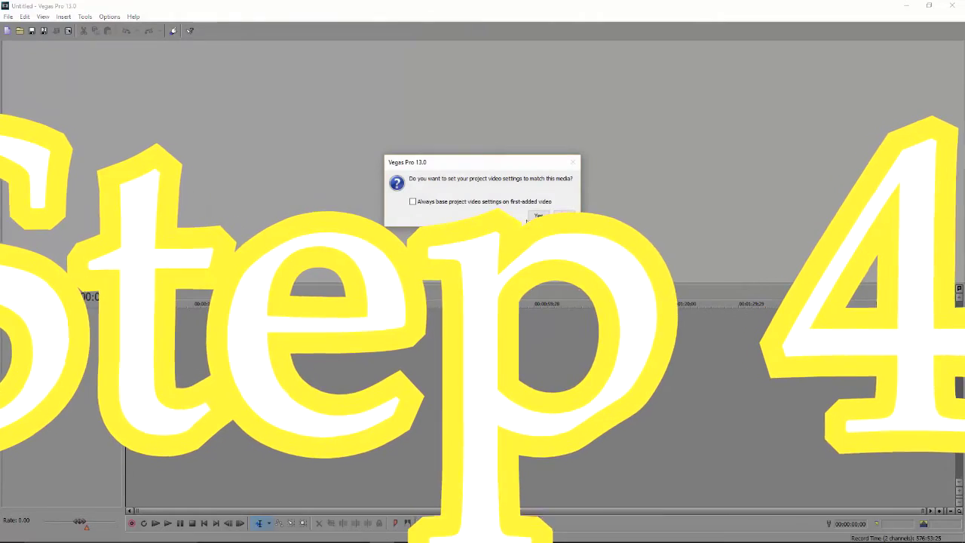
left_click(537, 215)
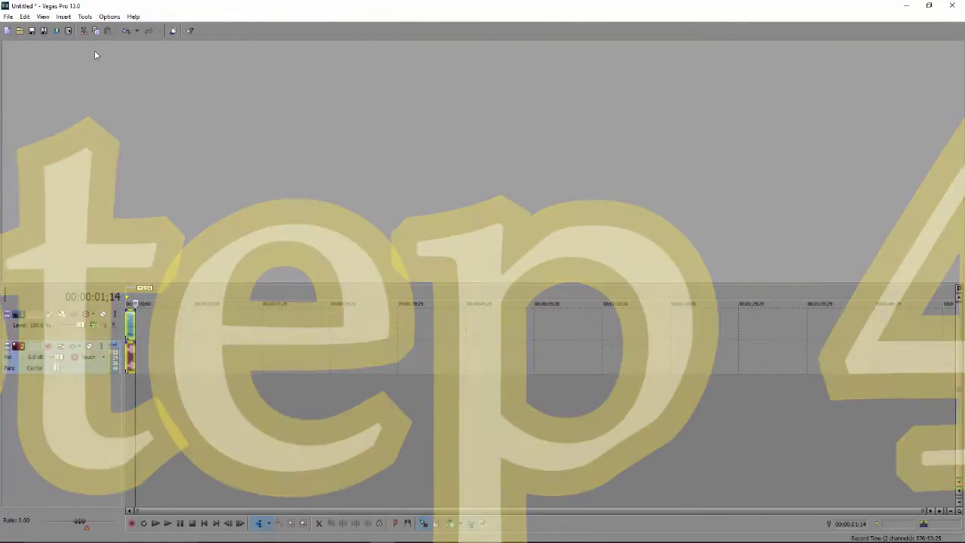
Open the custom settings of the MainConcept AVC/AAC template YouTube Render Settings for rendering the project.
left_click(7, 16)
left_click(168, 464)
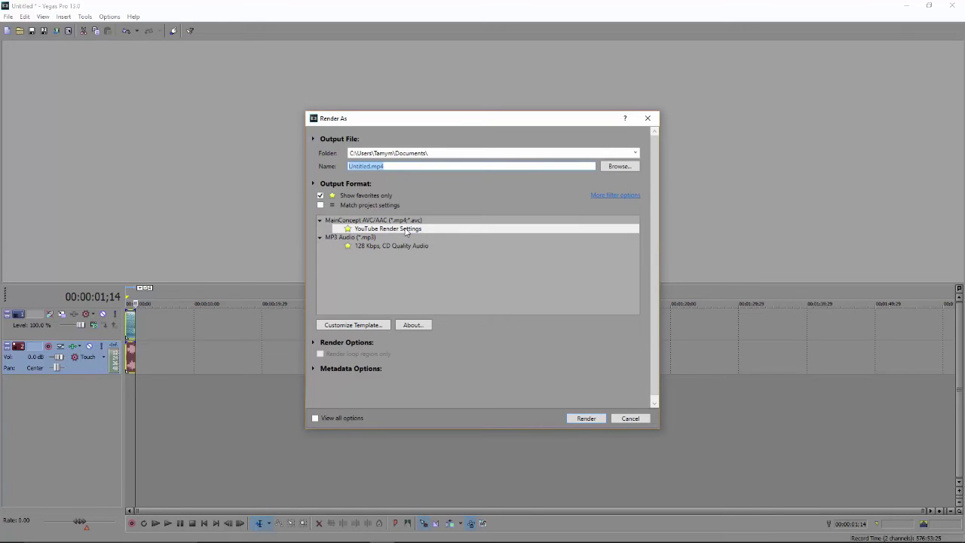
left_click(370, 230)
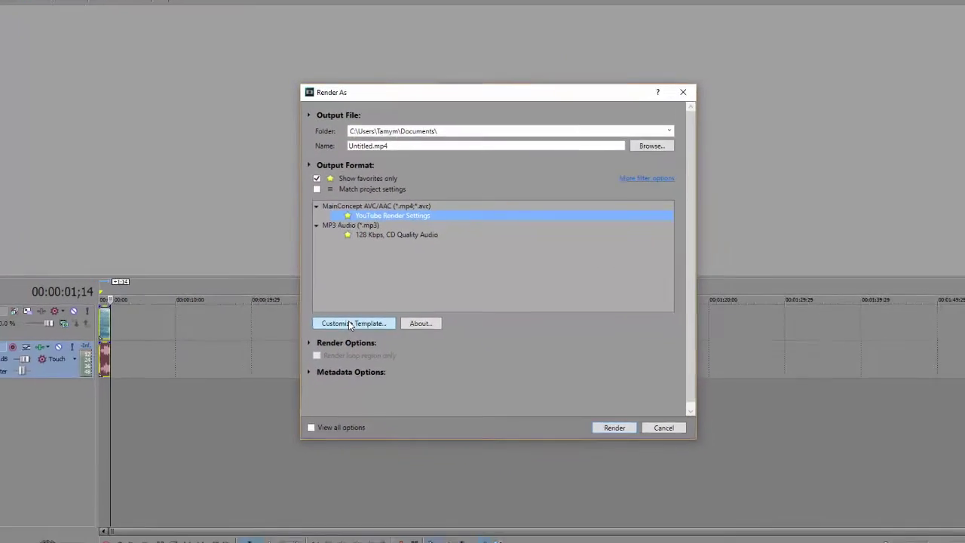
left_click(354, 323)
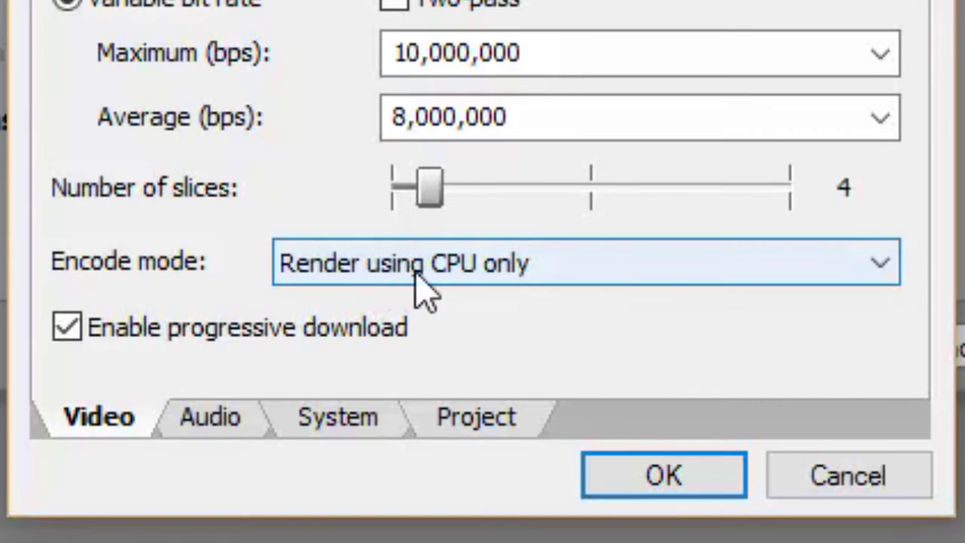
Choose Render using CPU only as the template's encode mode, and leave the custom settings and render dialog without rendering.
left_click(586, 274)
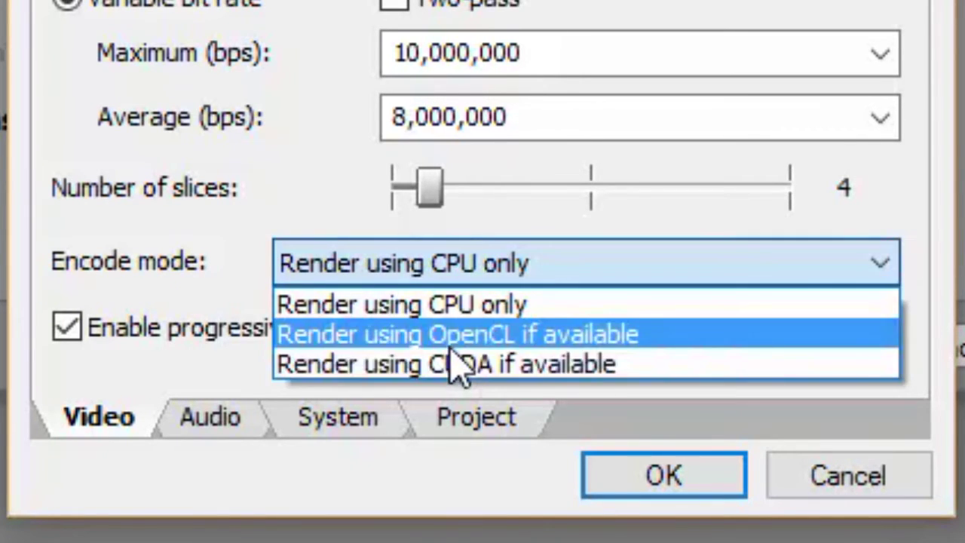
left_click(448, 312)
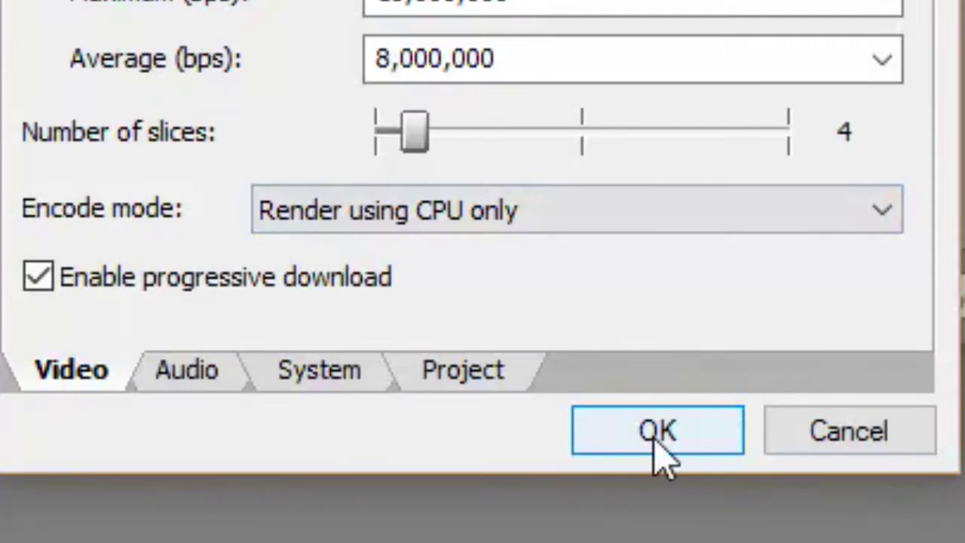
left_click(521, 448)
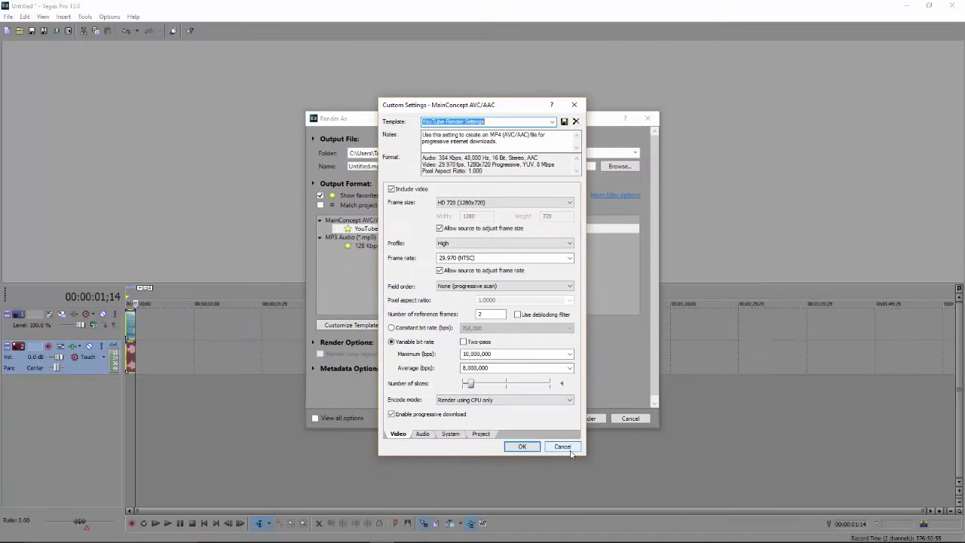
left_click(562, 447)
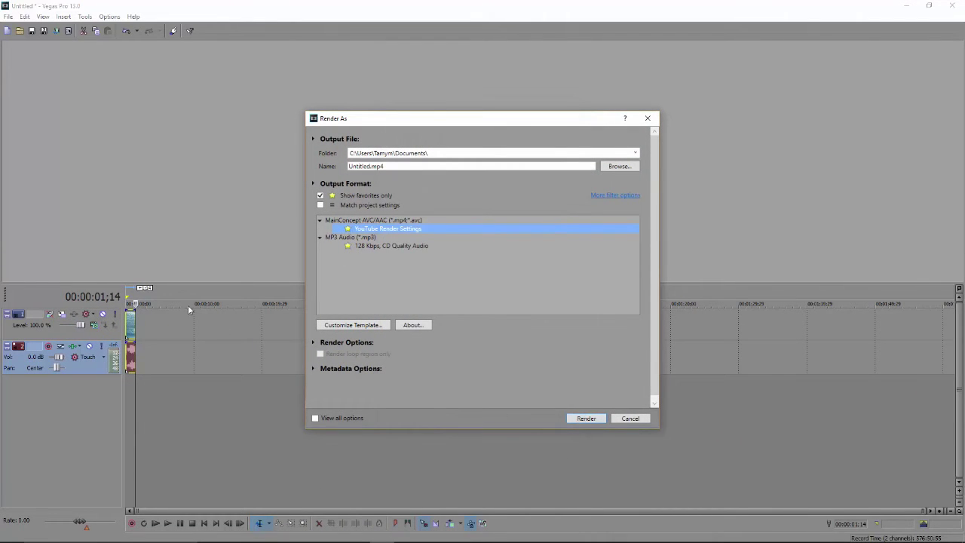
left_click(632, 420)
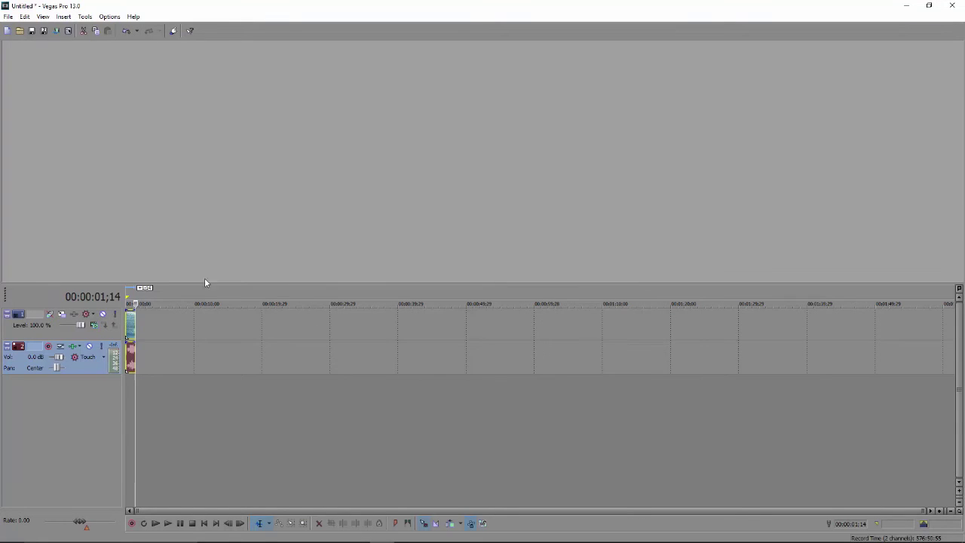